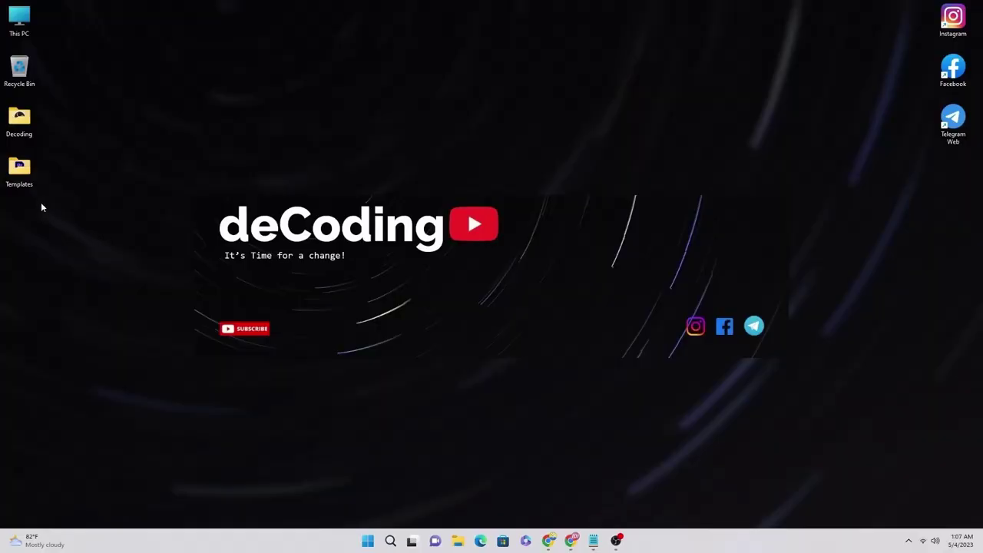
- Open the 09 Premiere project from the desktop Templates folder
double_click(20, 169)
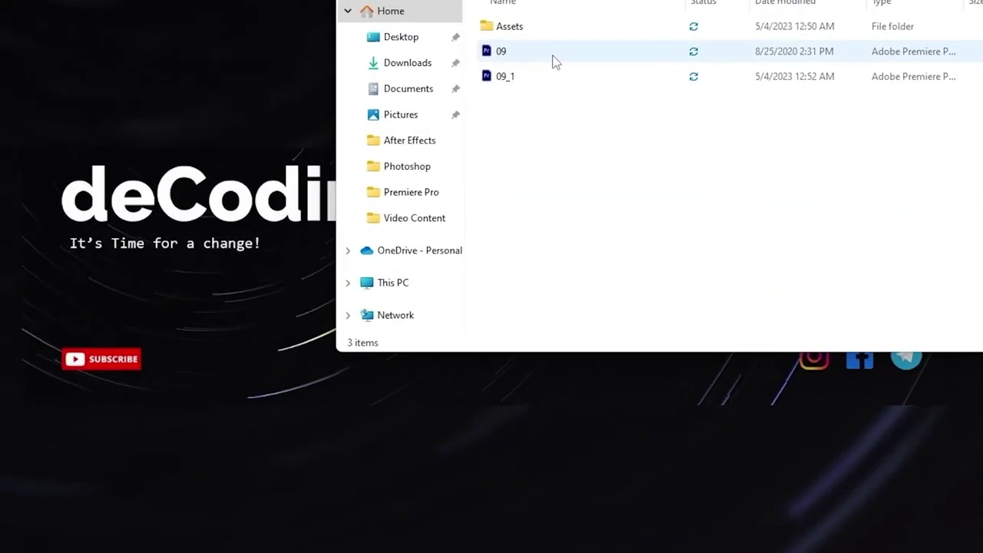
double_click(530, 140)
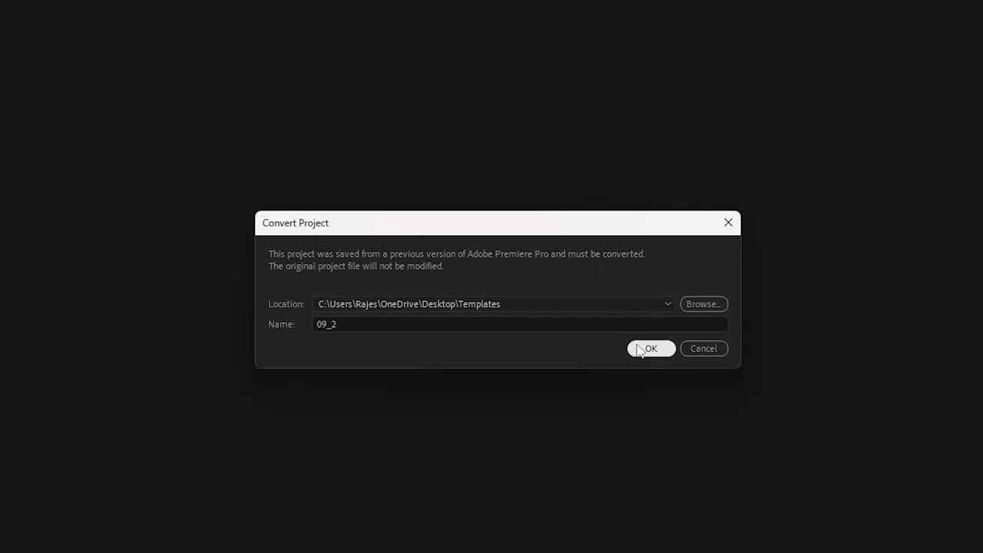
- Accept converting the project to 09_2 and the substitute fonts
click(639, 350)
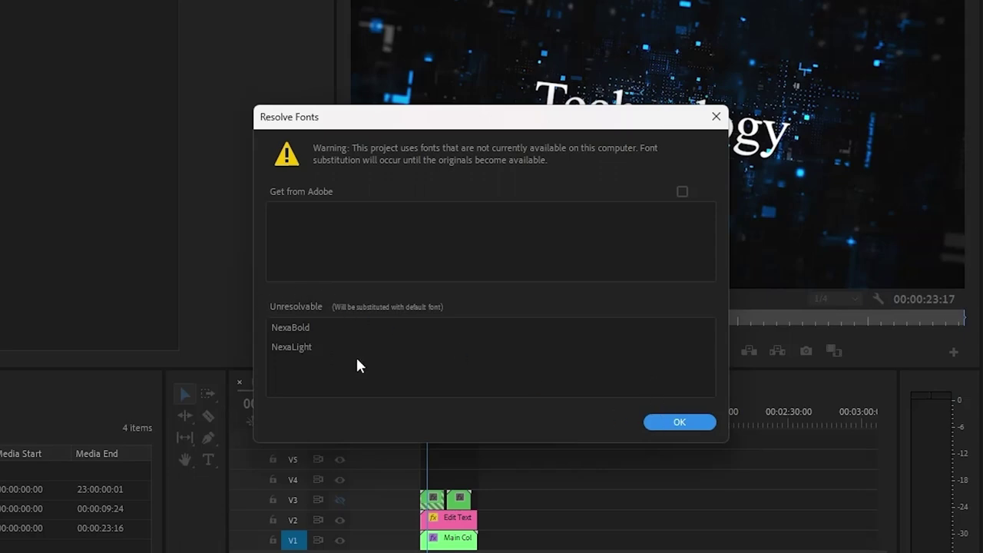
click(655, 423)
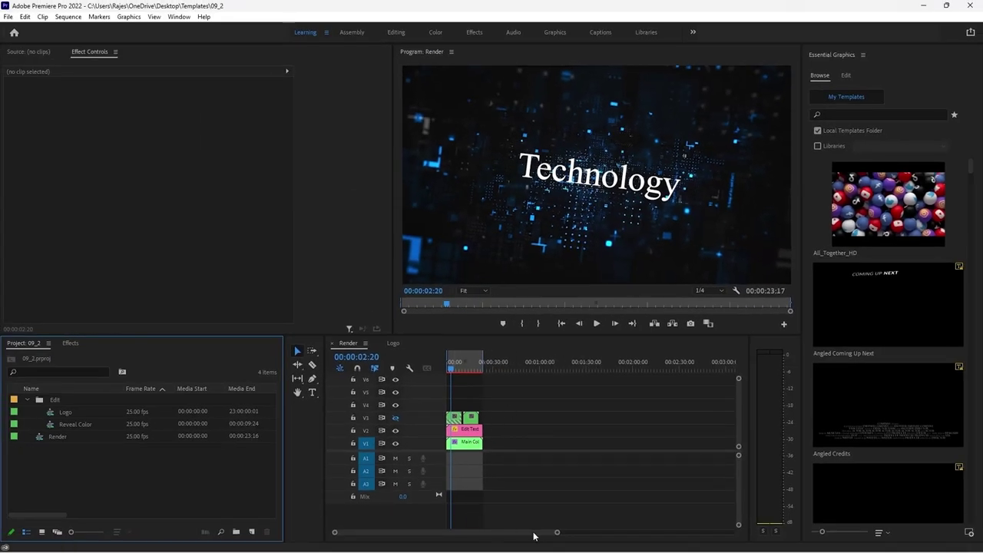
- Zoom the timeline and inspect the Main Color and Edit Text clips in Render
drag(558, 533, 502, 531)
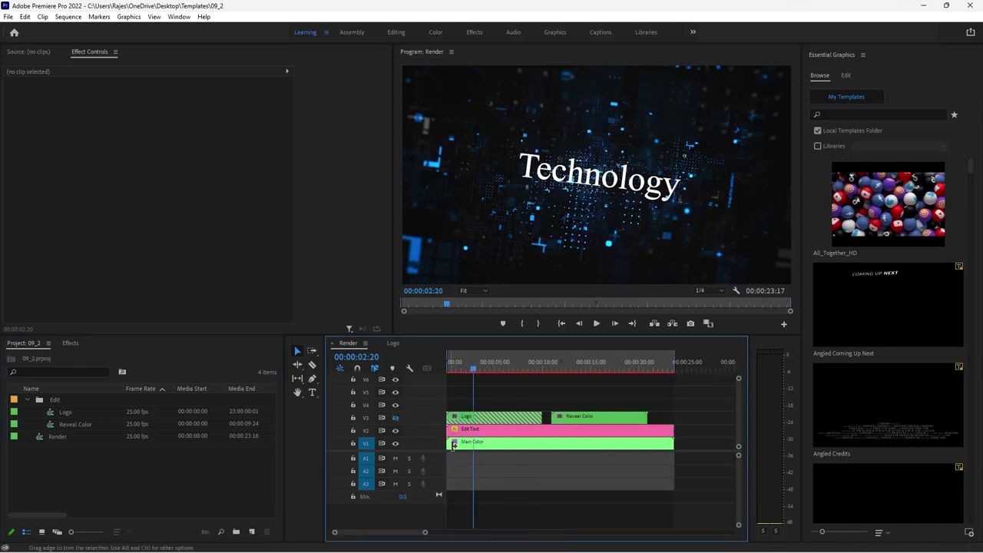
click(488, 444)
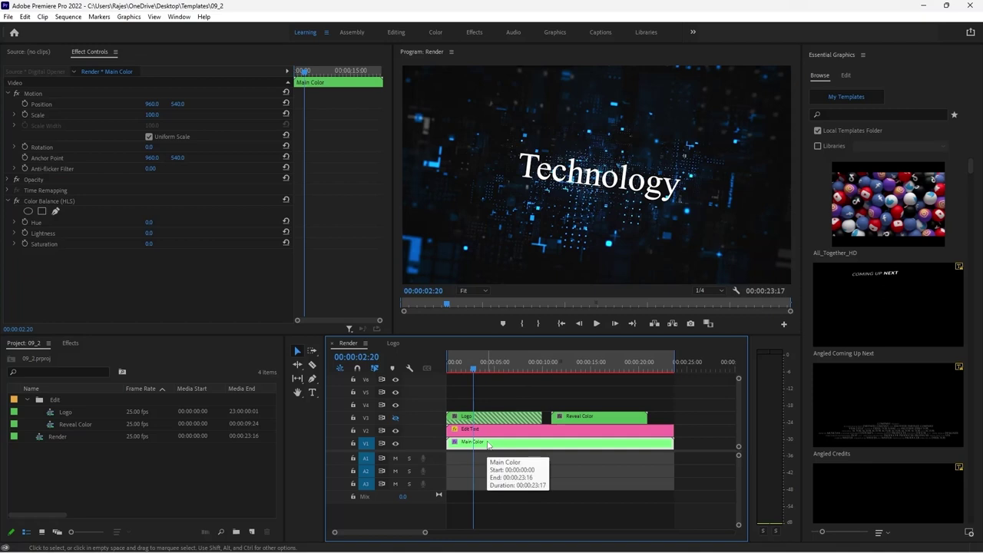
click(495, 433)
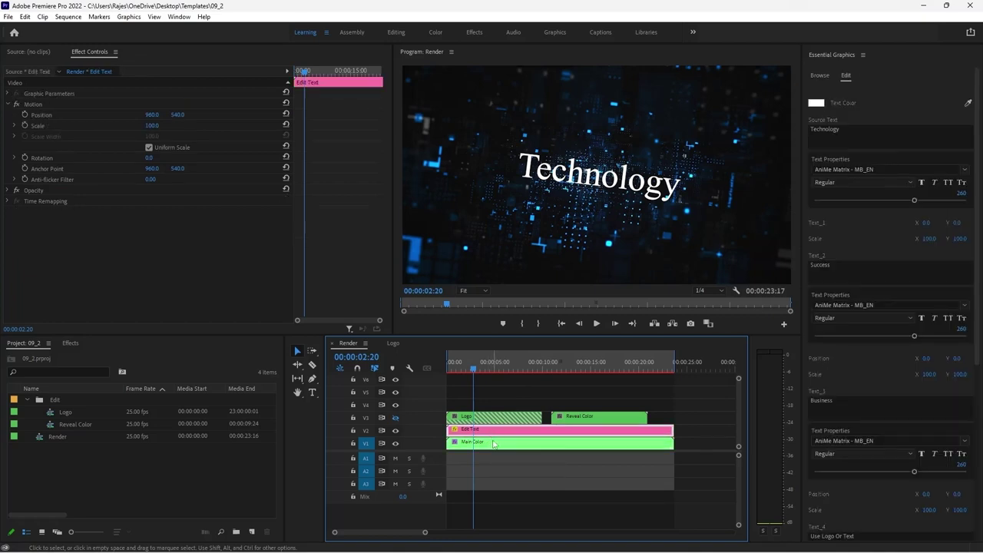
- Inspect the nested Digital Opener sequence, then close it and return to Render
double_click(495, 442)
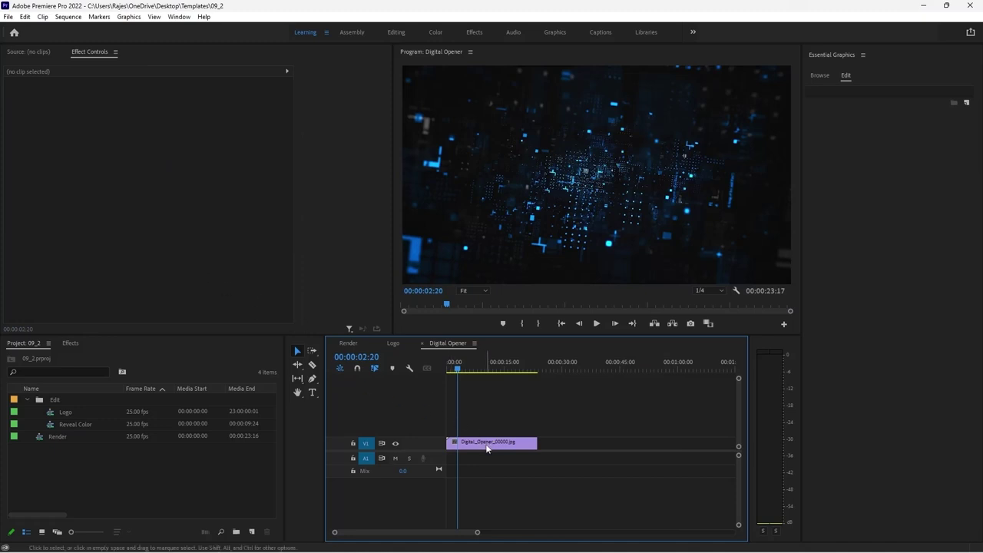
click(486, 445)
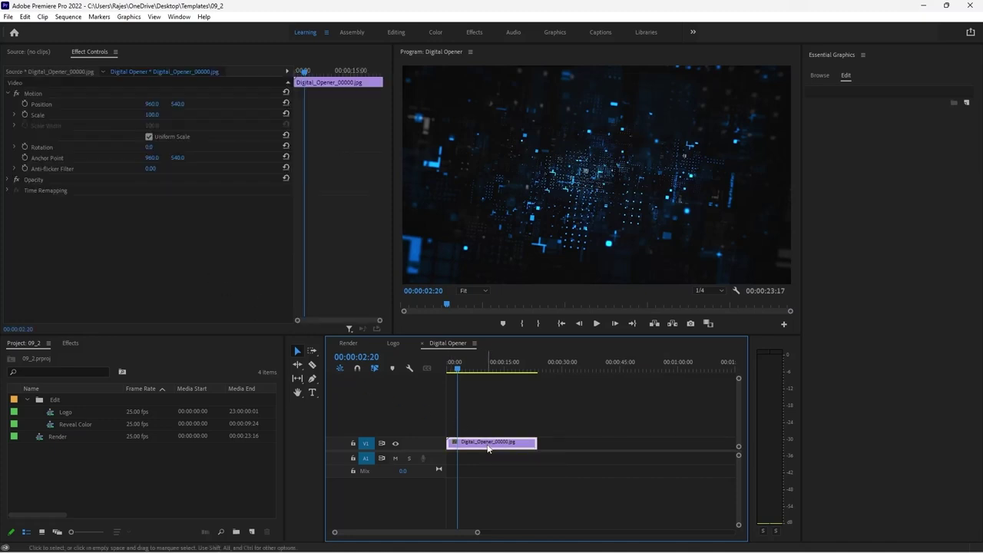
click(410, 344)
click(427, 343)
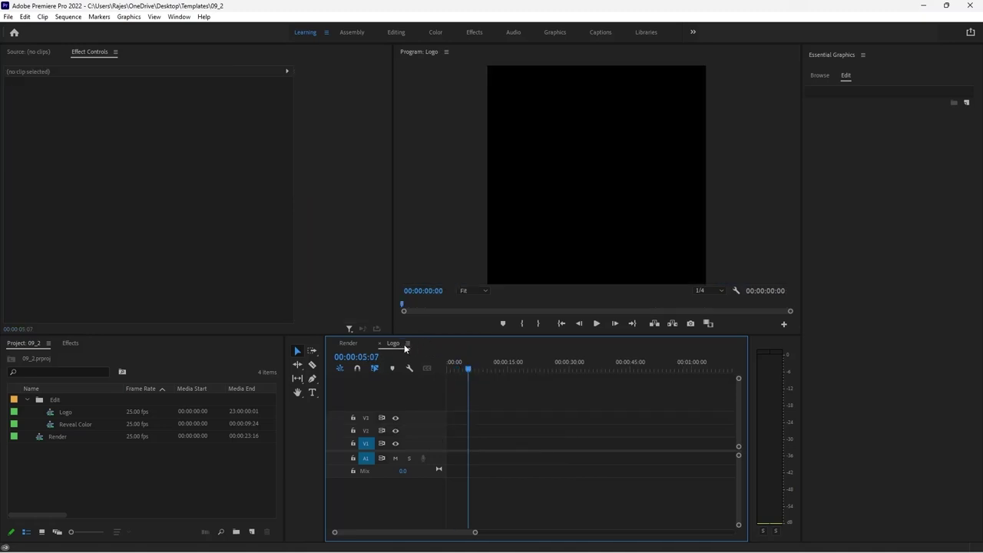
click(349, 343)
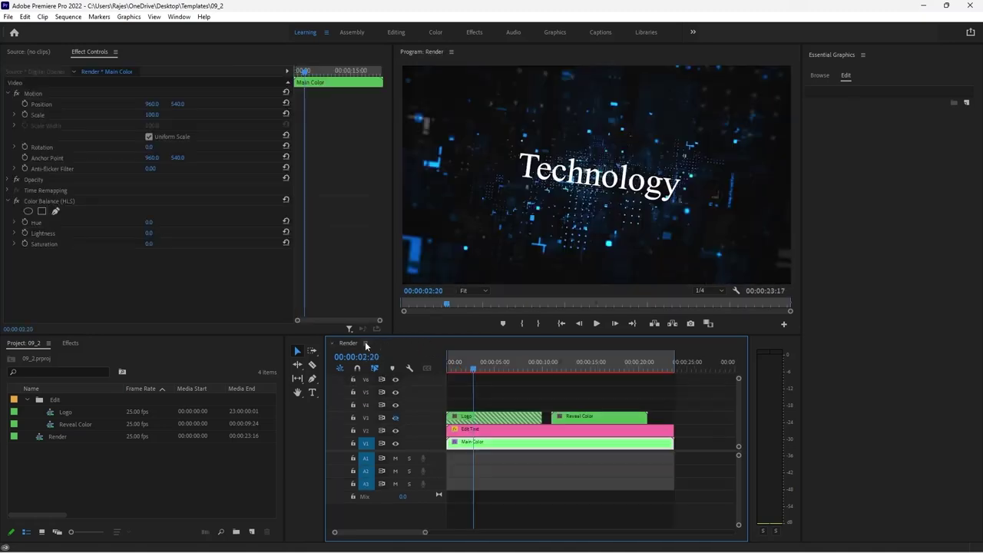
- Enable the Last Text line in the Edit Text clip and change it to 'Decoding'
click(503, 435)
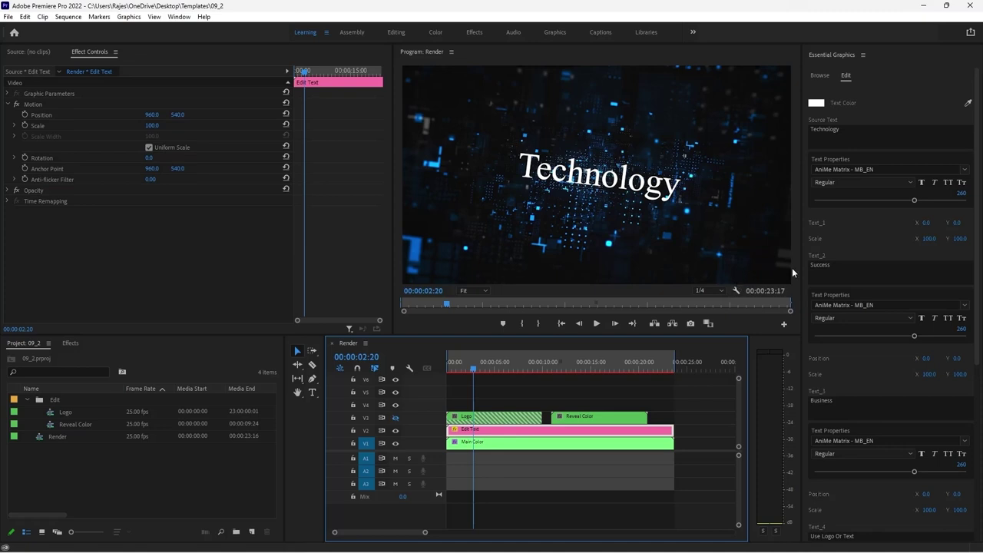
scroll(936, 216, down, 5)
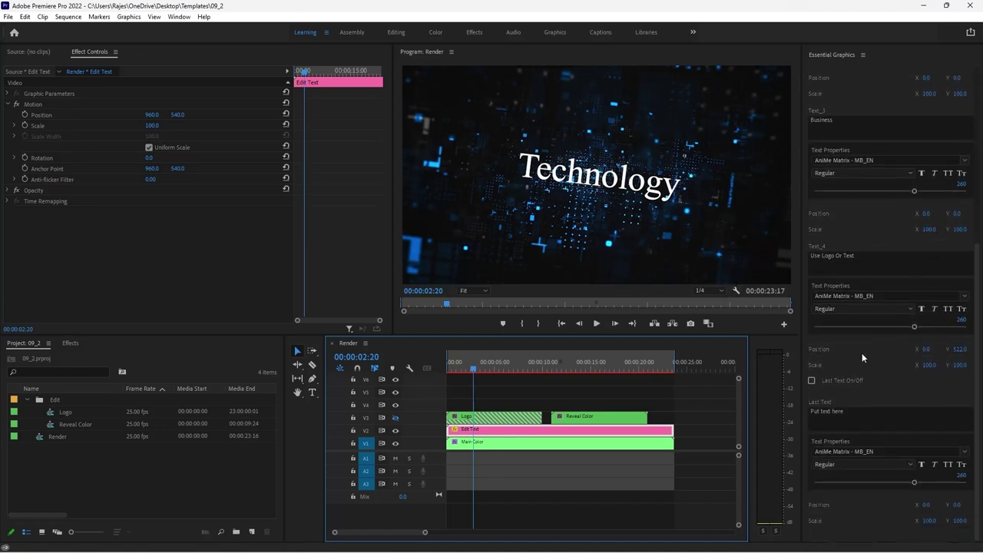
click(812, 380)
triple_click(852, 413)
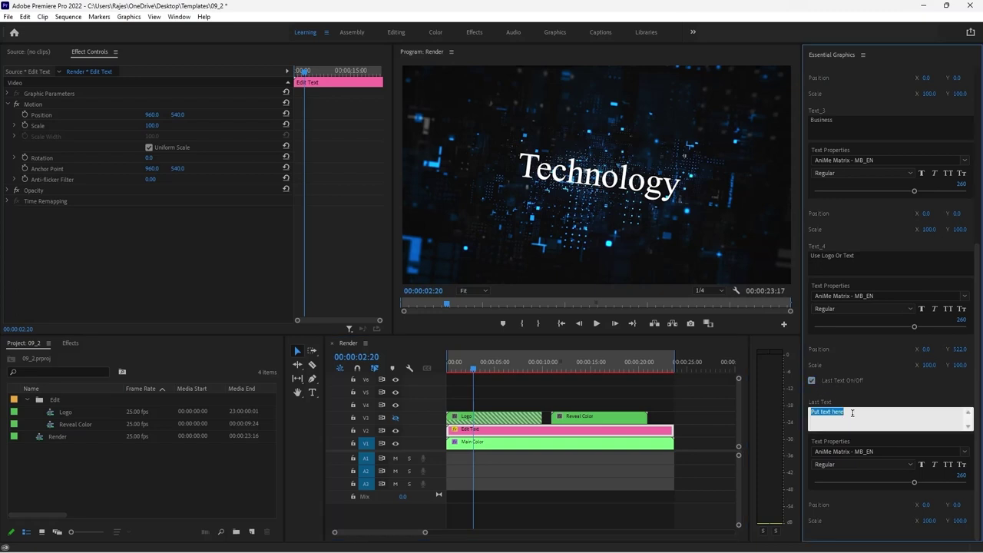
key(BackSpace)
text(De)
text(coding)
- Change the Text_4 line to 'It's Time for a Change' and rewind to the start
click(864, 257)
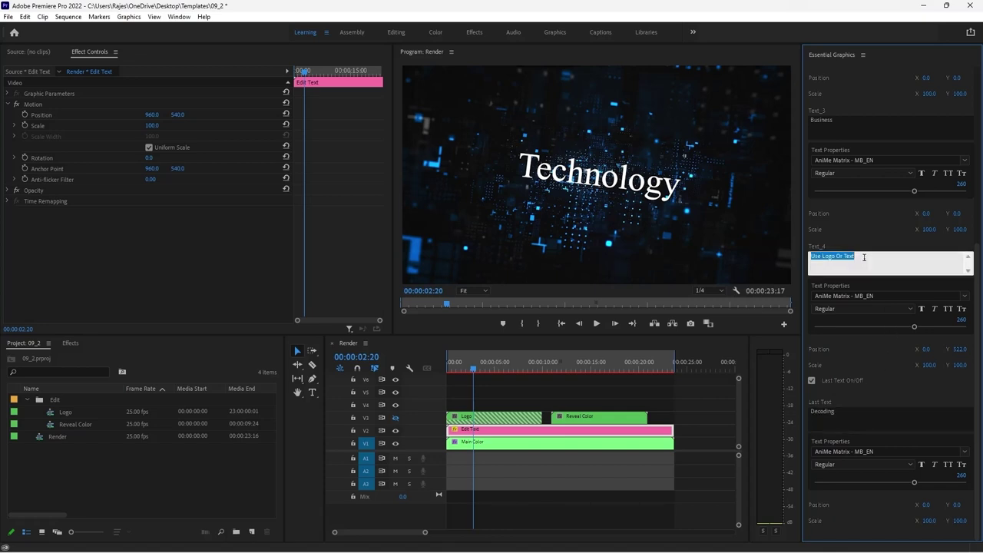
text(E)
text(CHa)
key(BackSpace)
key(BackSpace)
key(BackSpace)
click(876, 382)
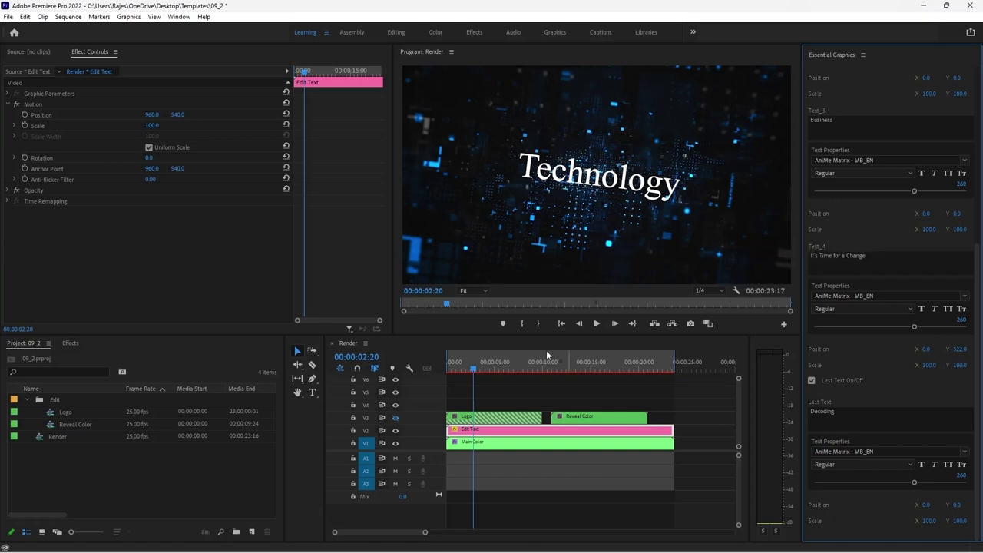
key(Home)
- Play the Render sequence in the Program monitor through to its end
click(597, 323)
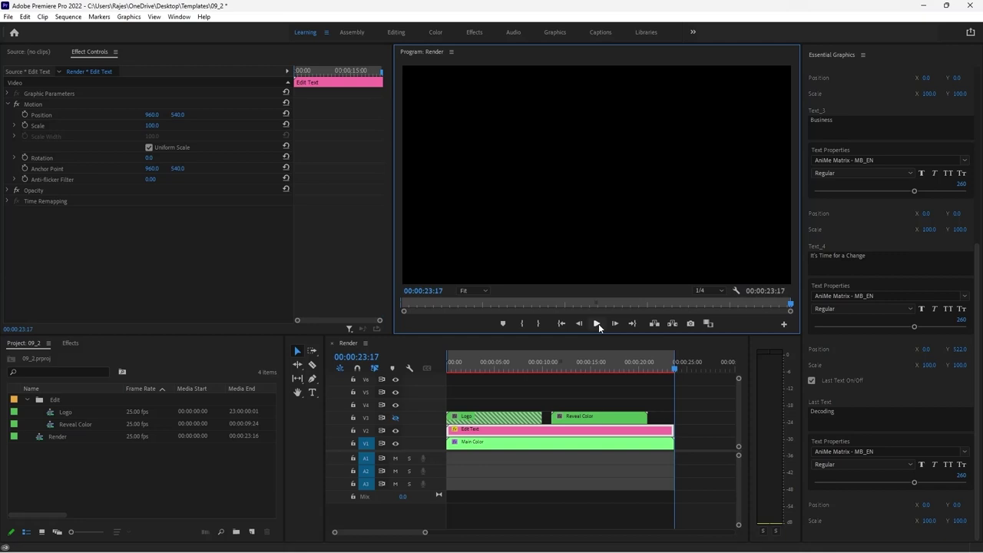
- Set up an H.264 export with the High Quality 1080p HD preset and audio off
click(8, 16)
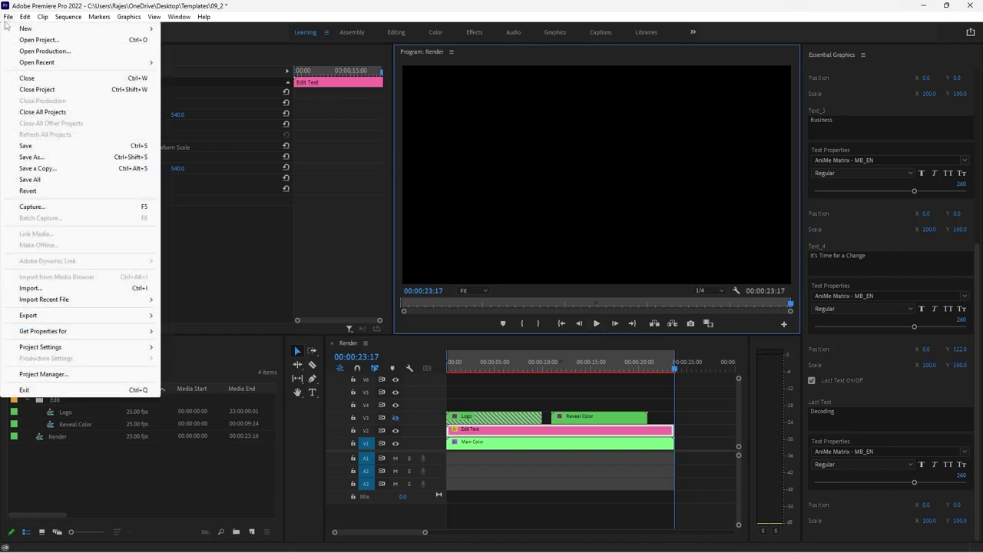
mouse_move(111, 316)
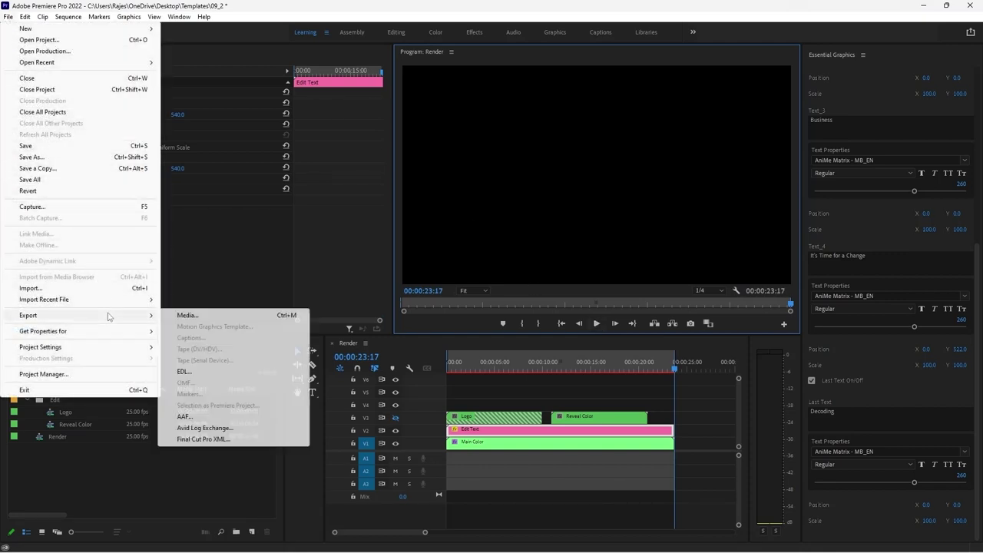
click(186, 316)
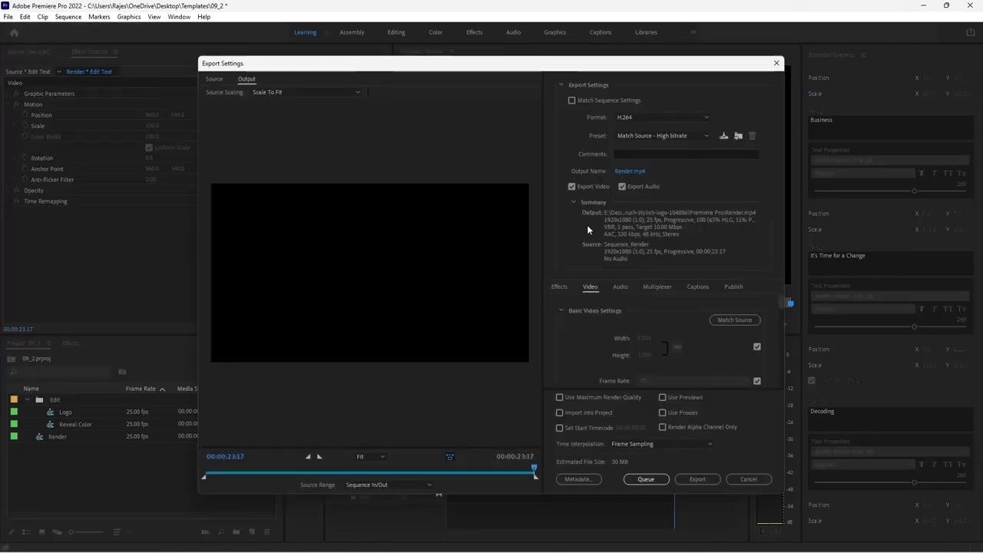
click(667, 135)
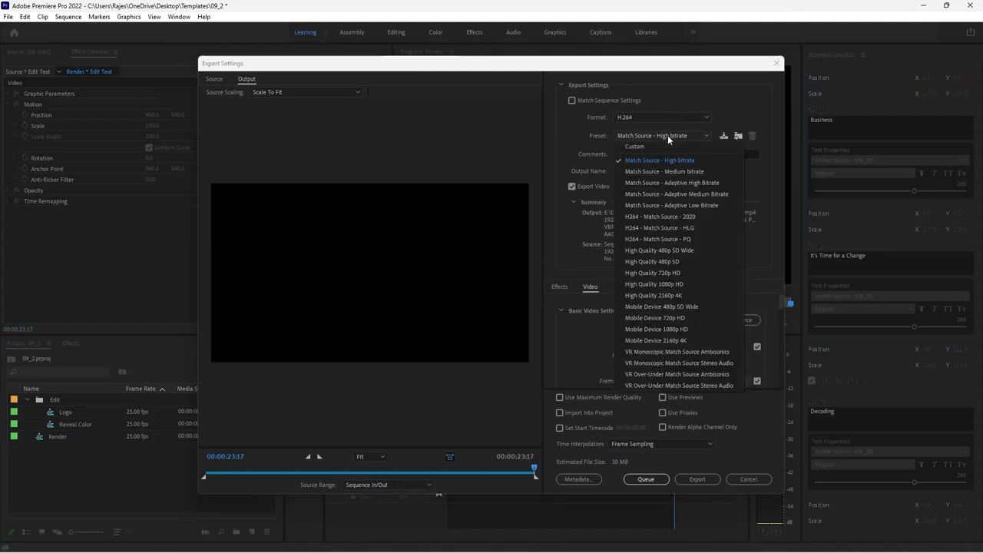
click(662, 282)
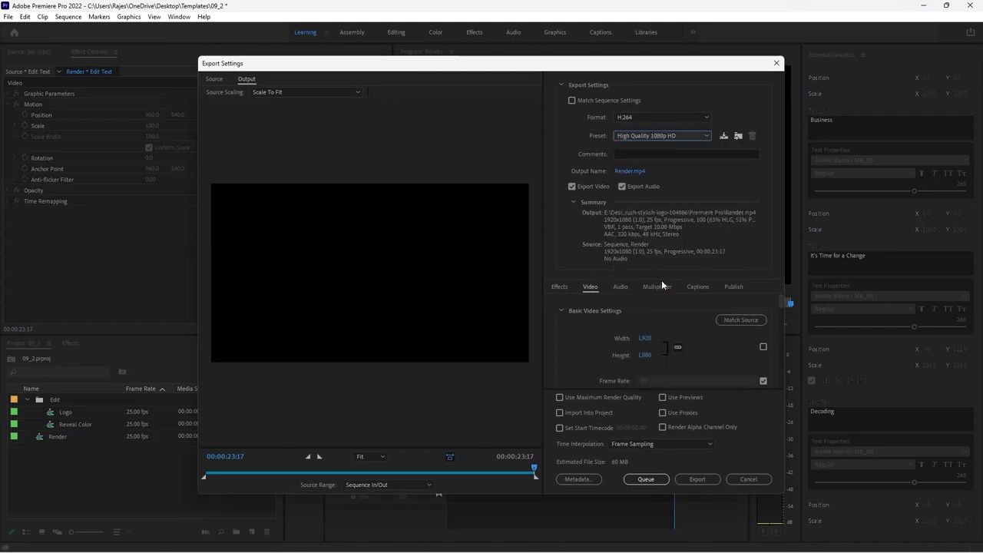
click(624, 187)
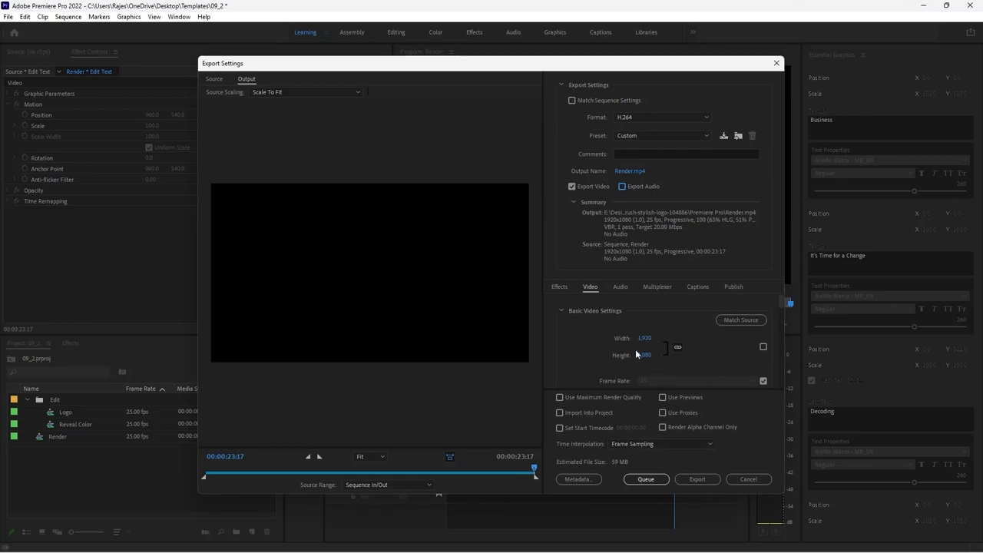
- Export the sequence to Render.mp4 and wait for encoding to finish
click(701, 479)
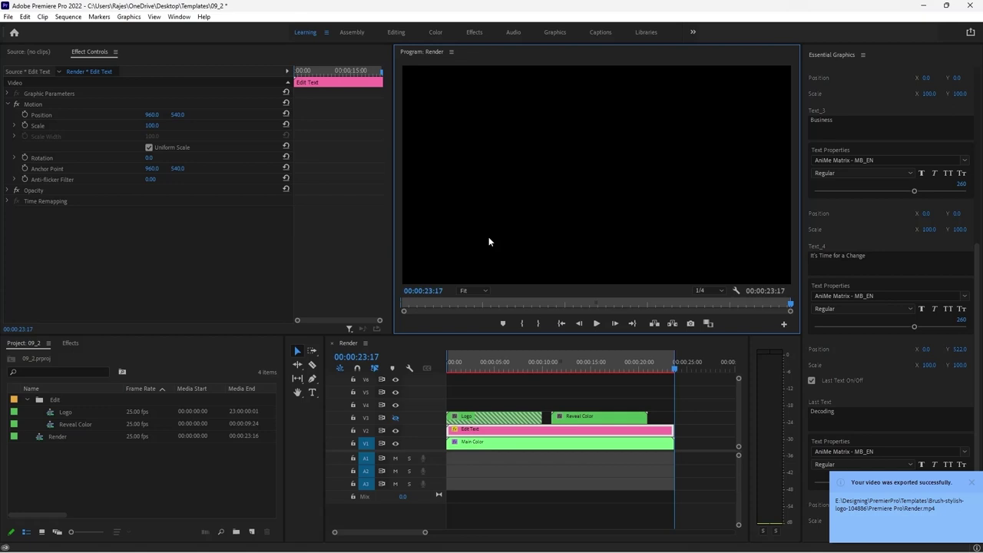
- Play the exported Render.mp4 from the Premiere Pro folder in File Explorer
click(445, 545)
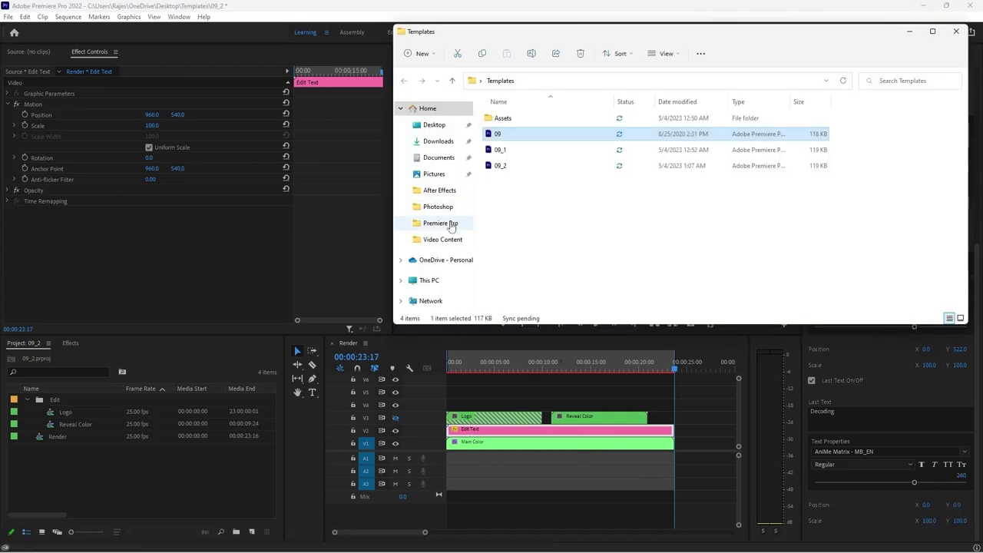
click(442, 223)
double_click(573, 229)
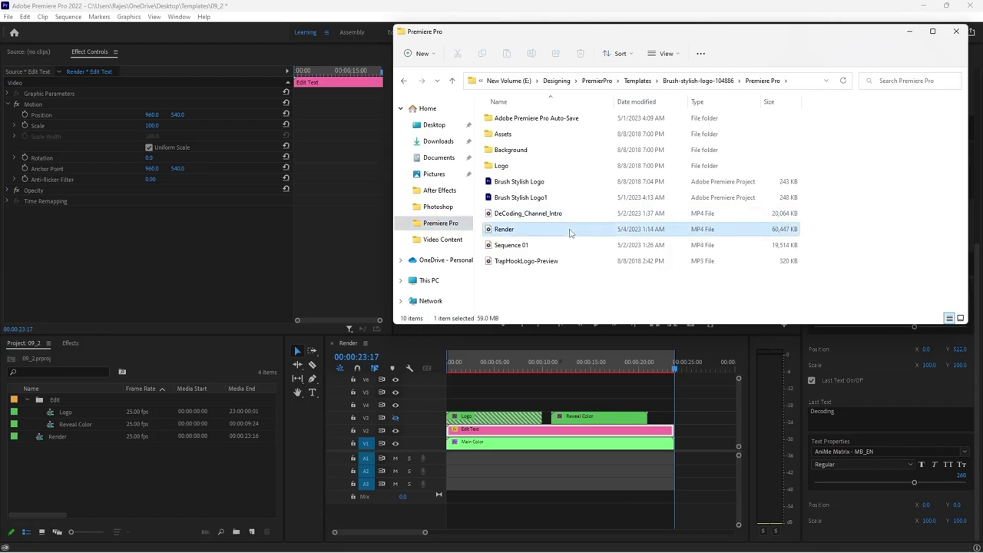